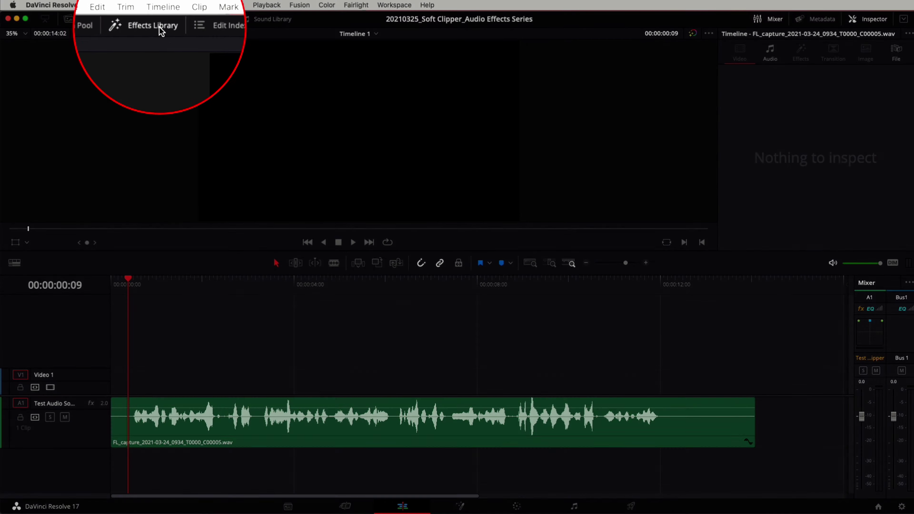
- Try Soft Clipper from Fairlight FX on the A1 clip, undo it, and move to the Fairlight page
click(161, 27)
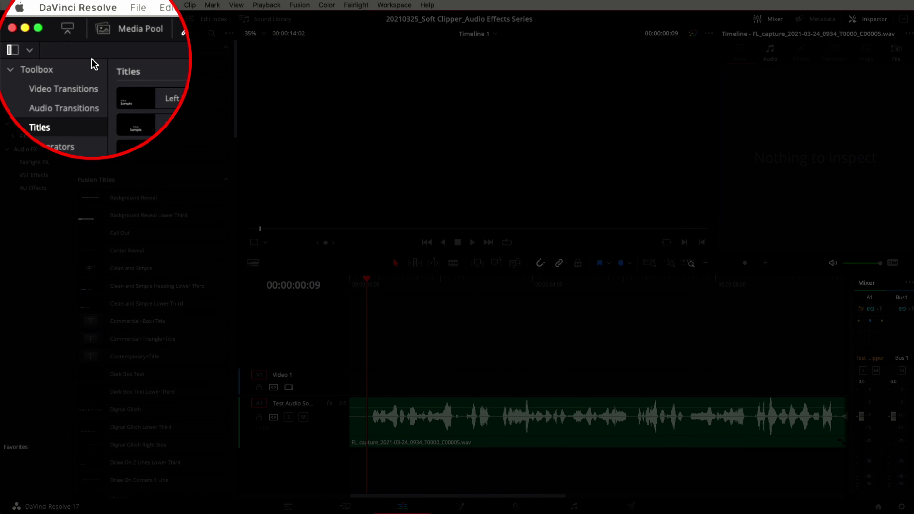
click(36, 162)
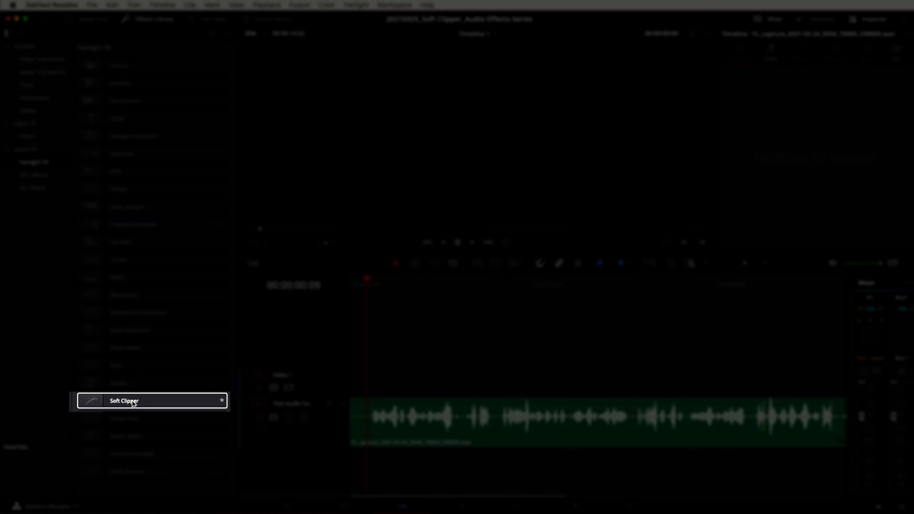
drag(133, 403, 489, 426)
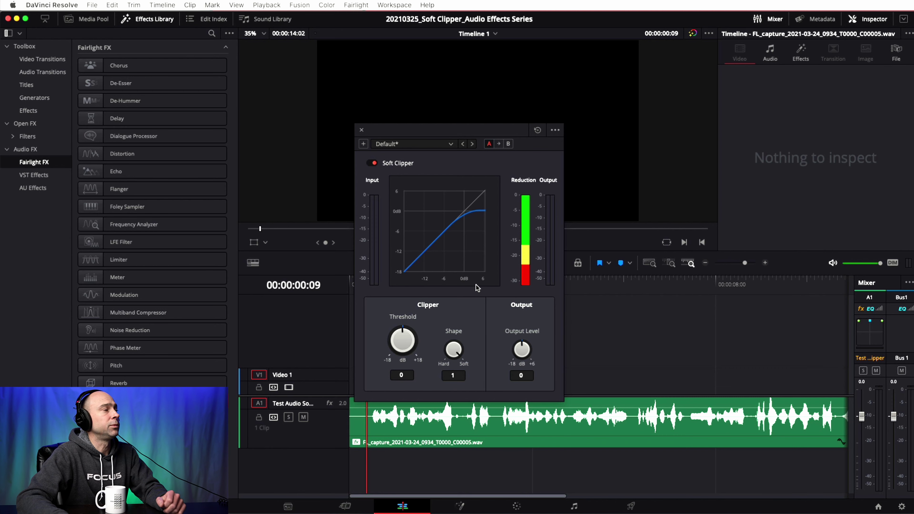
key(super+z)
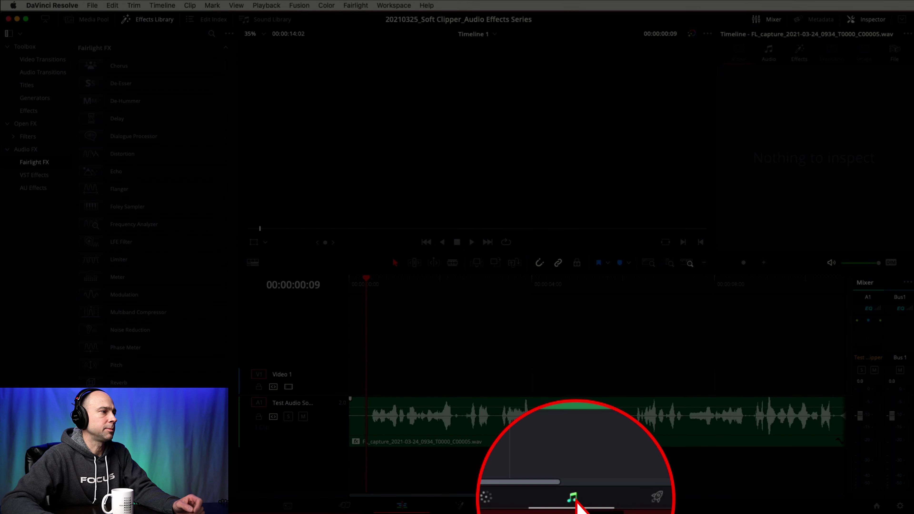
click(574, 506)
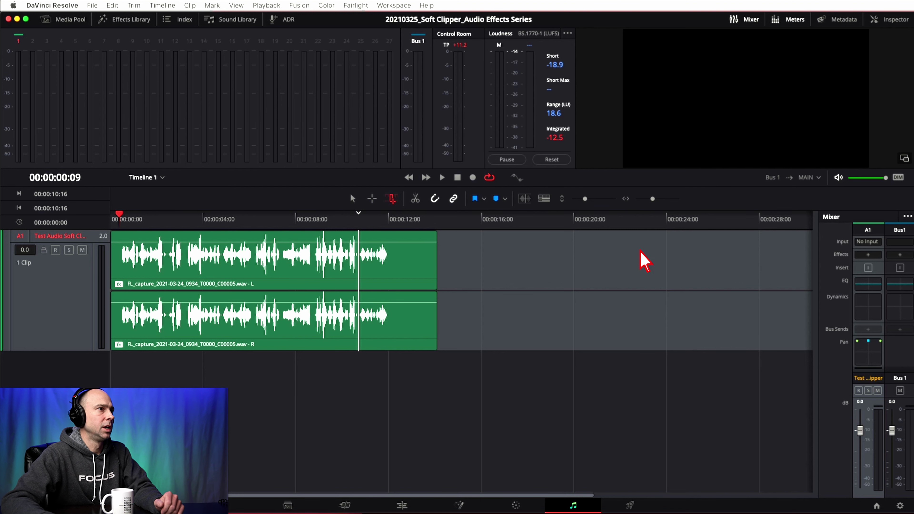
- Show the Mixer panel on the Fairlight page and check its display options
click(755, 23)
click(755, 24)
click(755, 24)
click(755, 24)
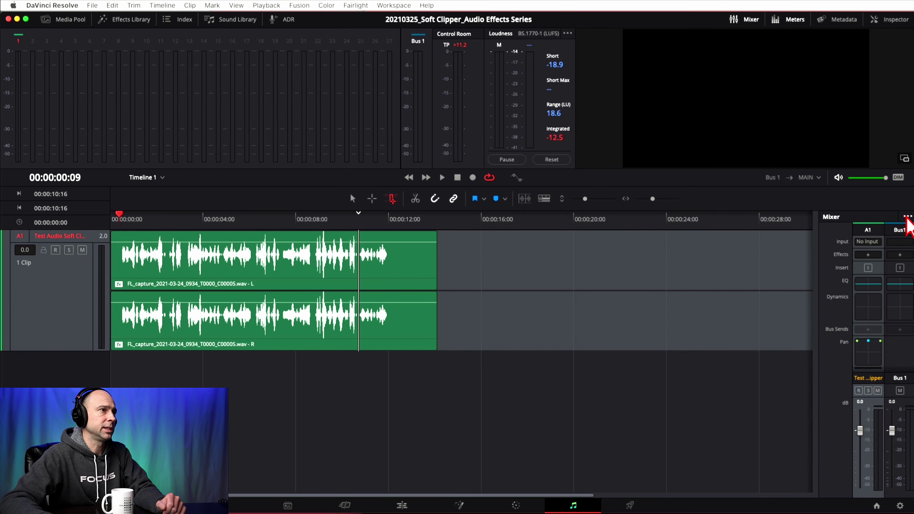
click(907, 217)
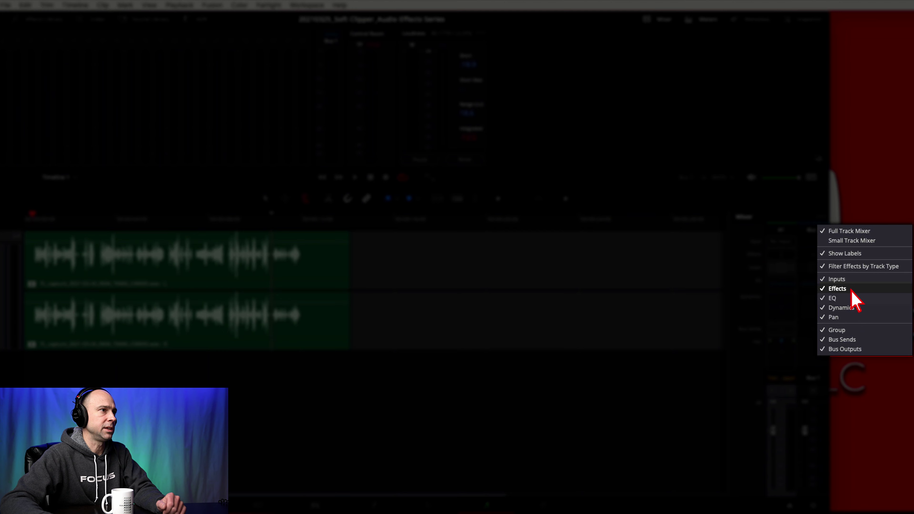
click(844, 272)
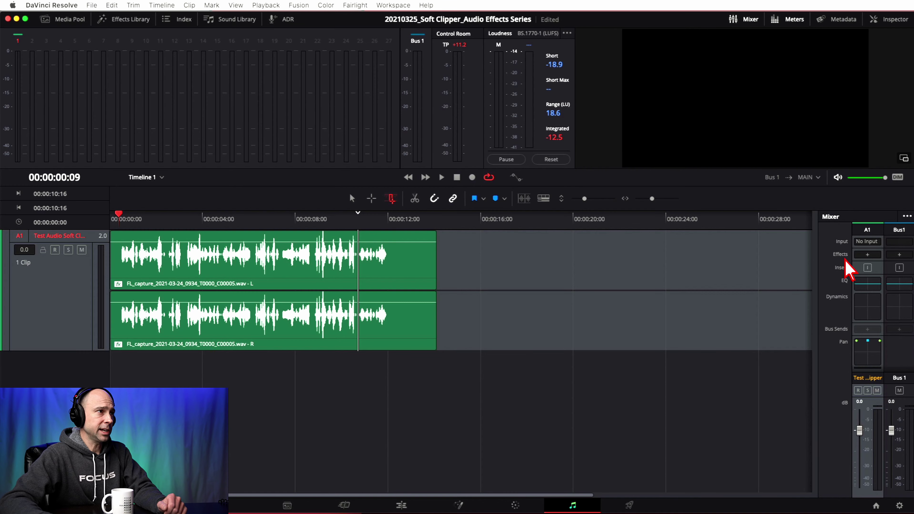
- Insert Soft Clipper from Dynamics › Fairlight FX into track A1's Effects slot
click(867, 256)
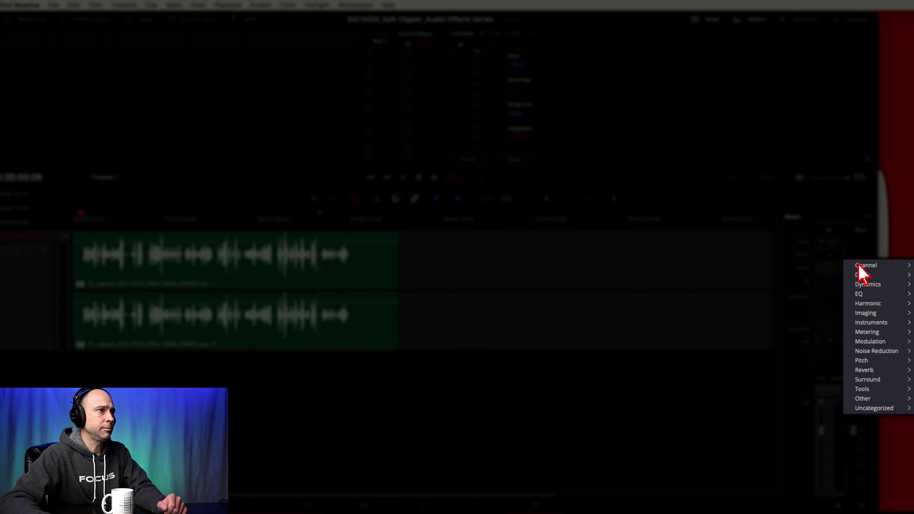
mouse_move(876, 286)
mouse_move(826, 288)
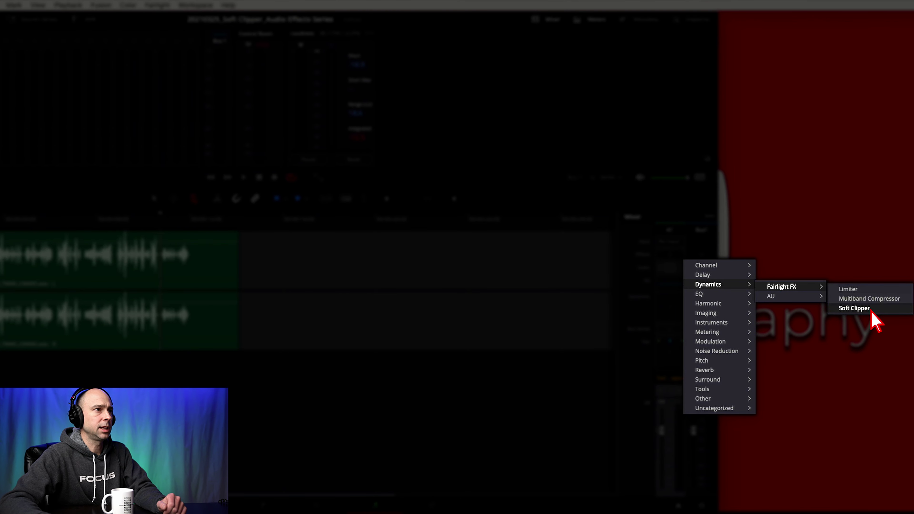
click(871, 311)
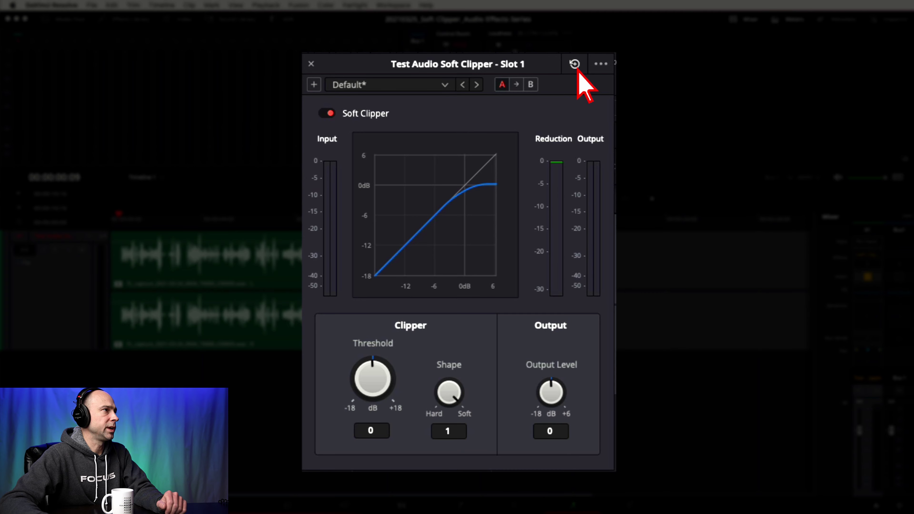
- Check Soft Clipper's options and Default preset, return A/B to A, then bypass the effect
click(602, 65)
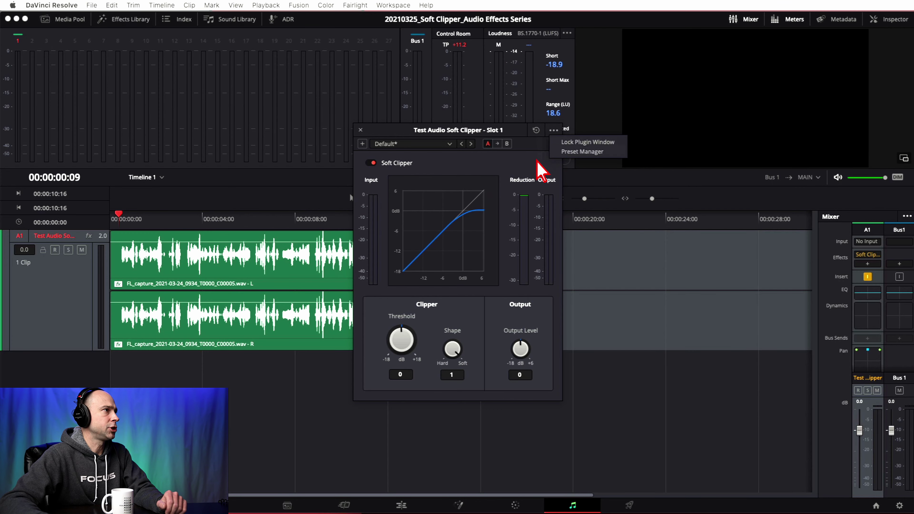
click(534, 153)
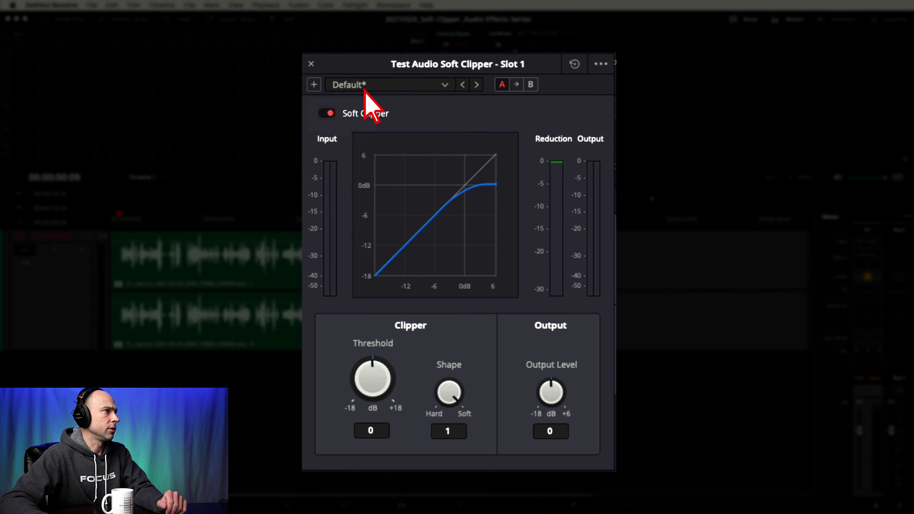
click(445, 89)
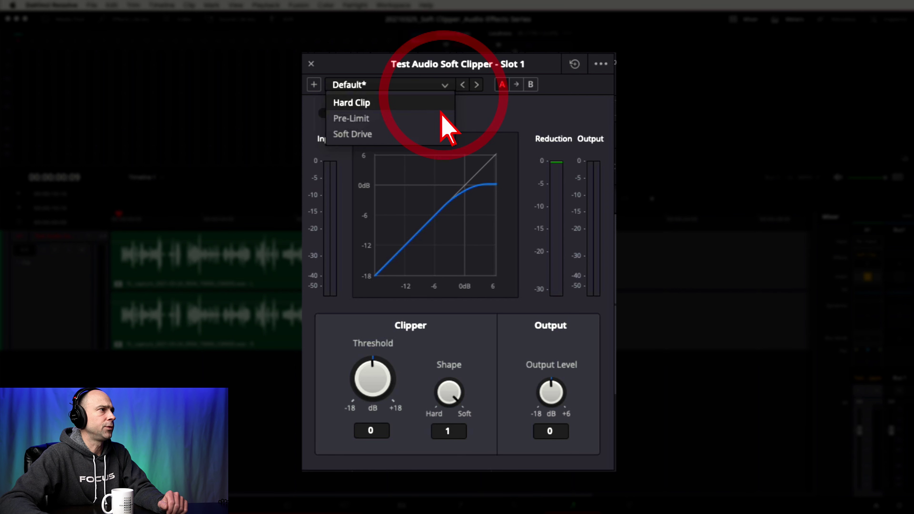
click(479, 108)
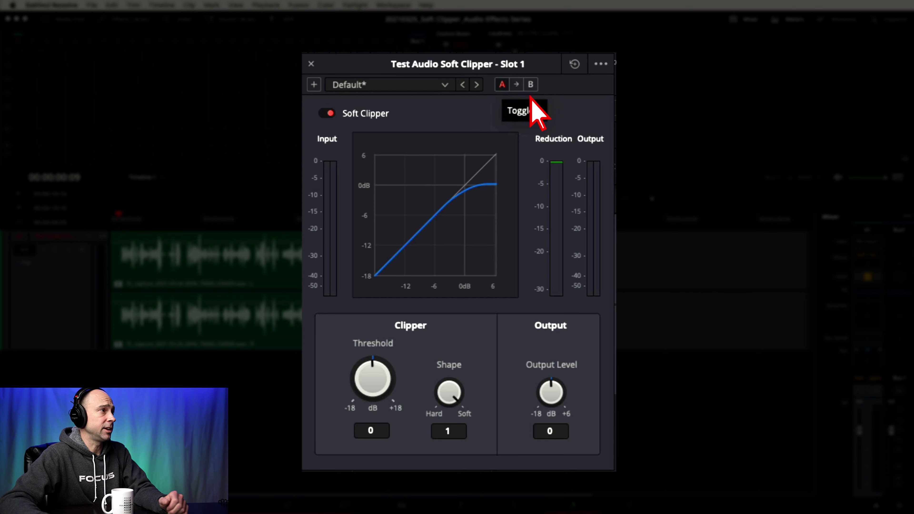
click(530, 84)
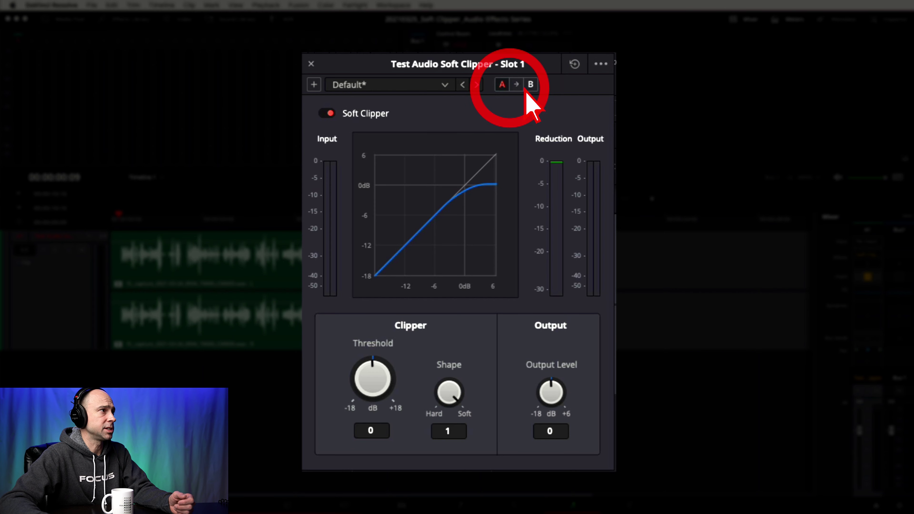
click(502, 87)
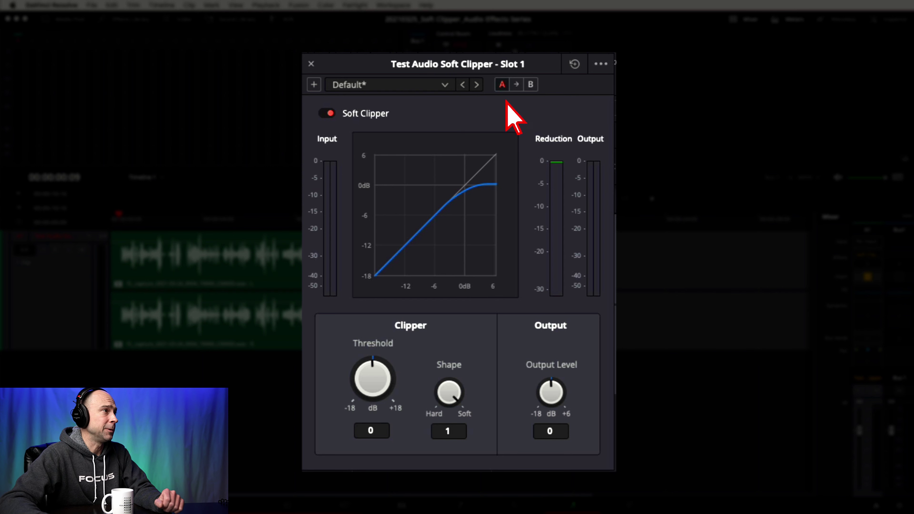
click(329, 115)
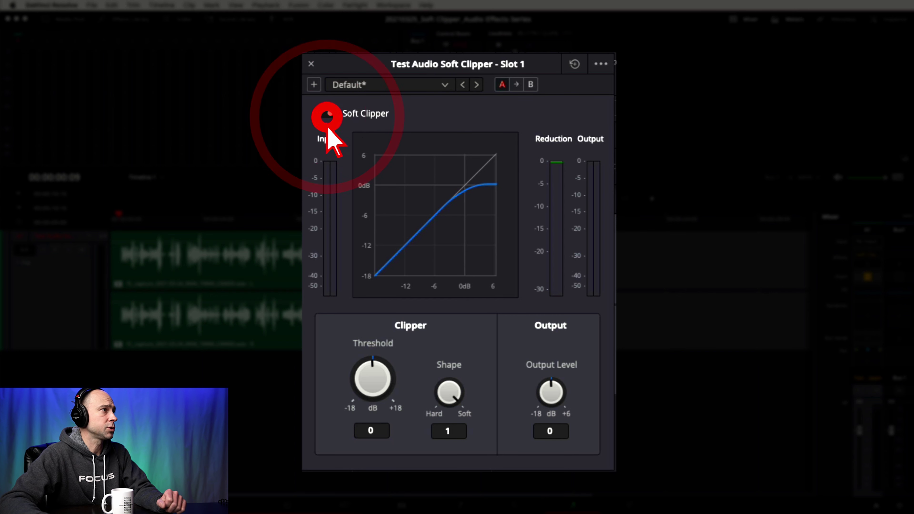
- Switch the Soft Clipper on Test Audio slot 1 back on at Threshold 0 dB, Shape 1
click(327, 114)
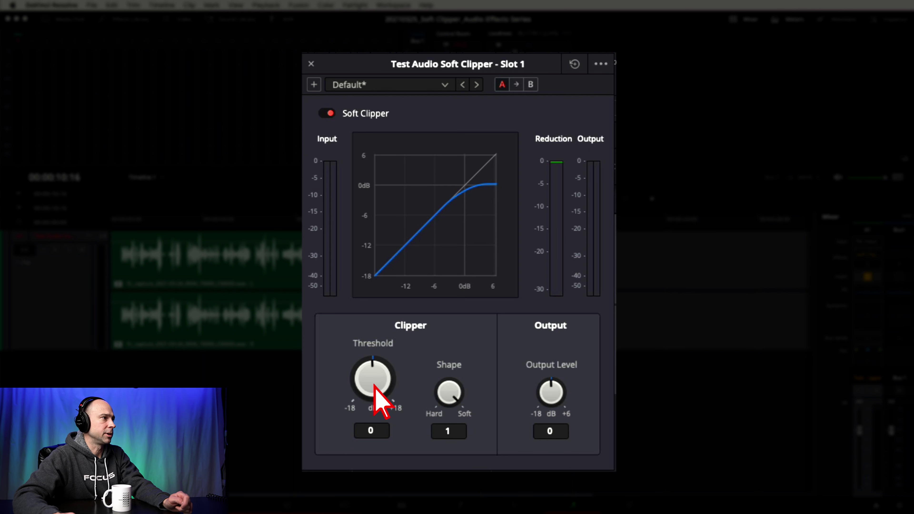
- Set the Soft Clipper Threshold to -4.8 dB
drag(374, 378, 494, 480)
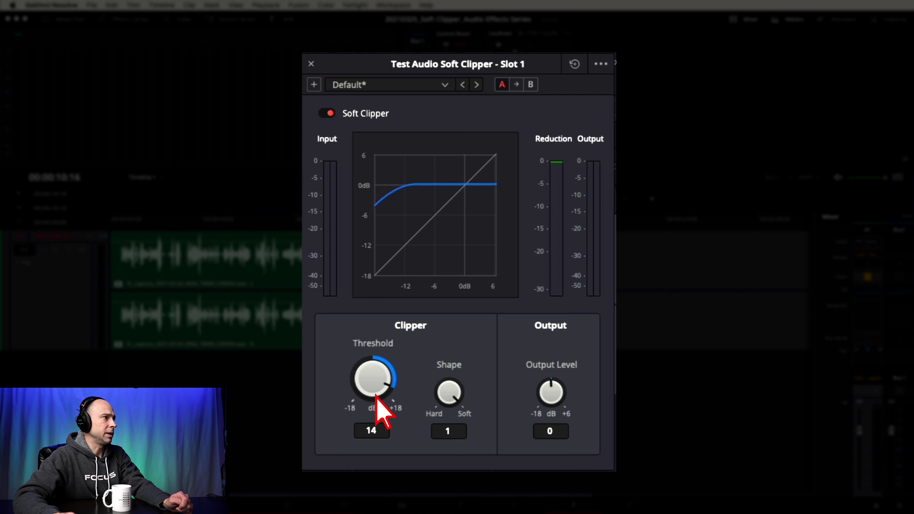
double_click(374, 385)
drag(379, 384, 342, 403)
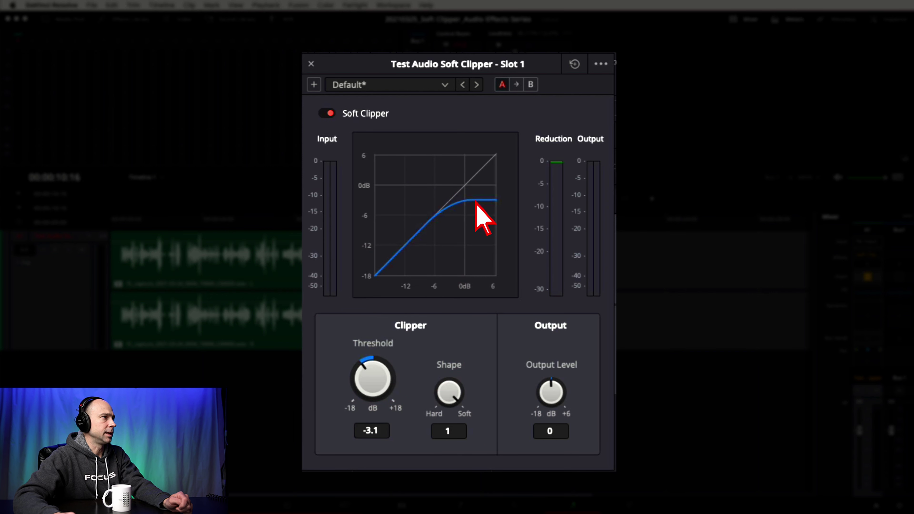
drag(376, 382, 348, 413)
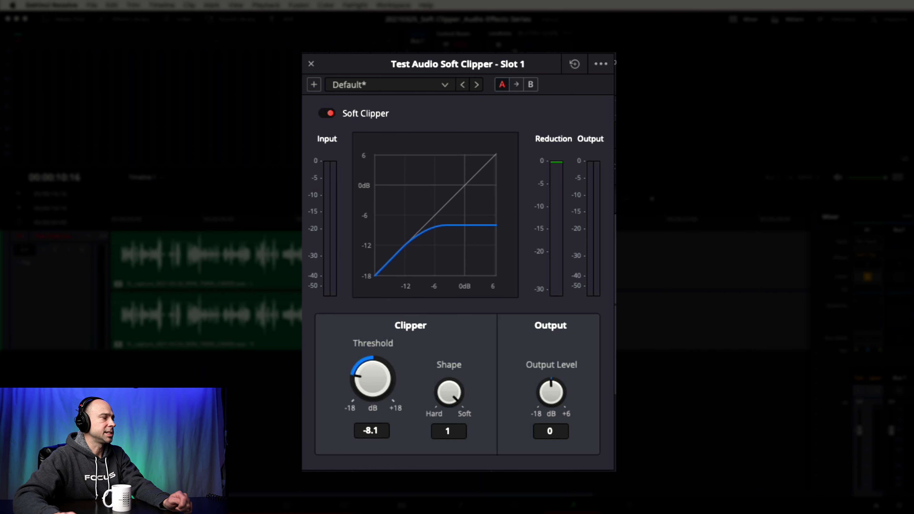
double_click(372, 381)
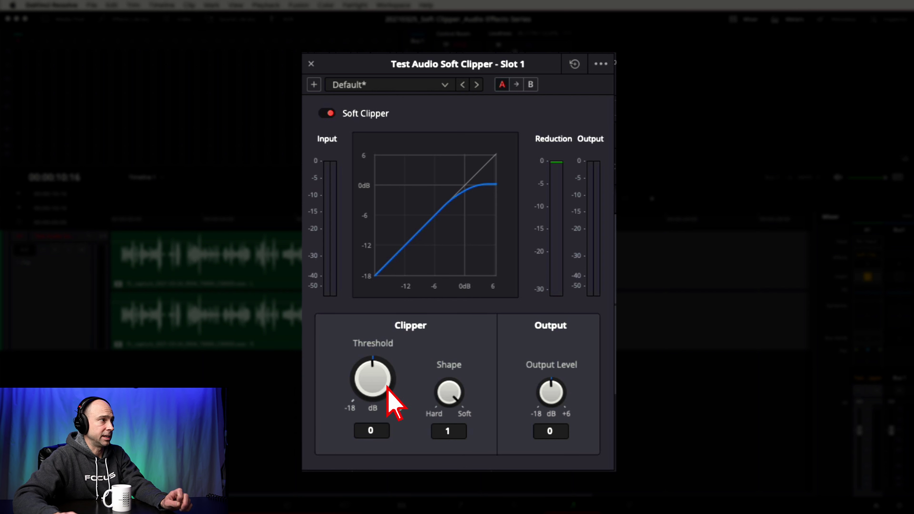
drag(377, 385, 337, 400)
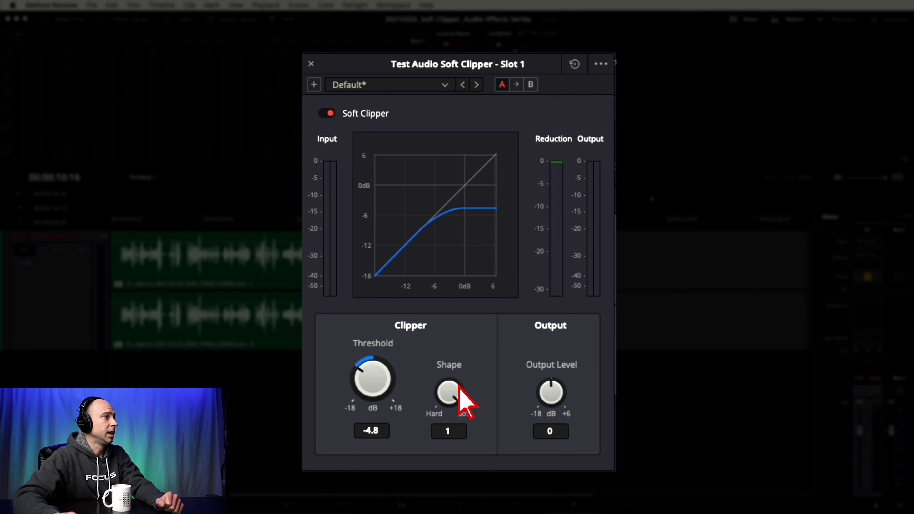
- Try hard and soft Shape values, reset Shape to 1, and raise Output Level to 1.2 dB
drag(454, 394, 288, 441)
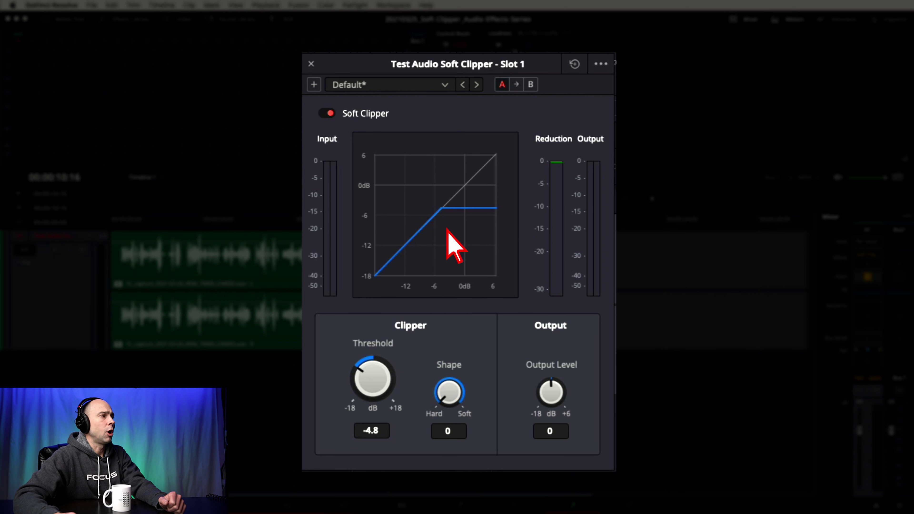
drag(448, 397, 481, 277)
drag(453, 402, 451, 428)
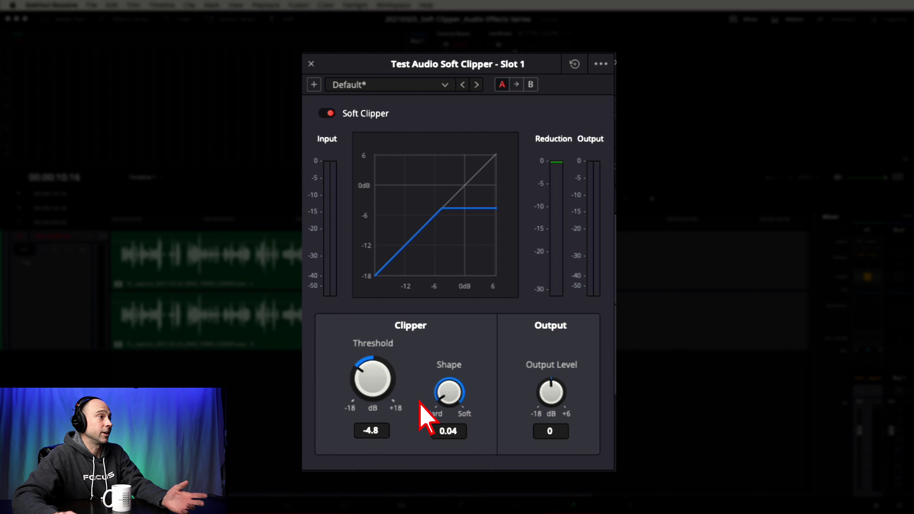
double_click(450, 394)
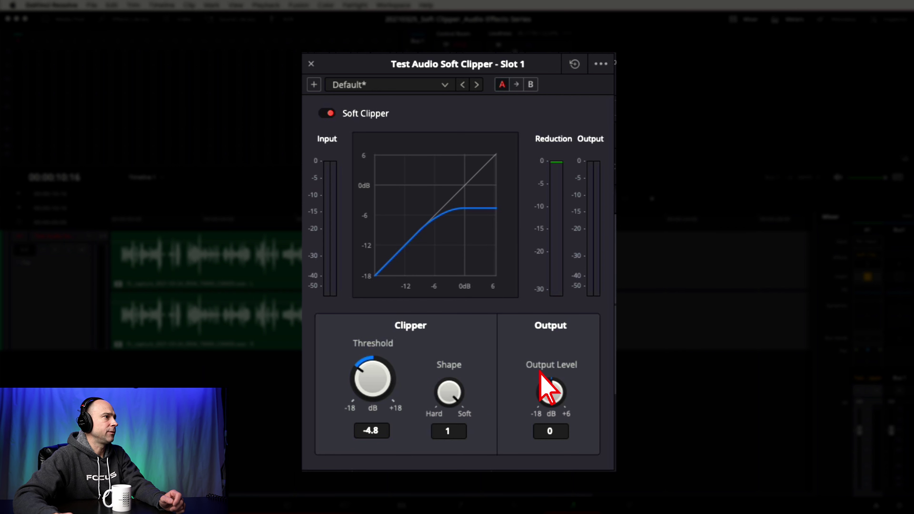
drag(553, 394, 584, 410)
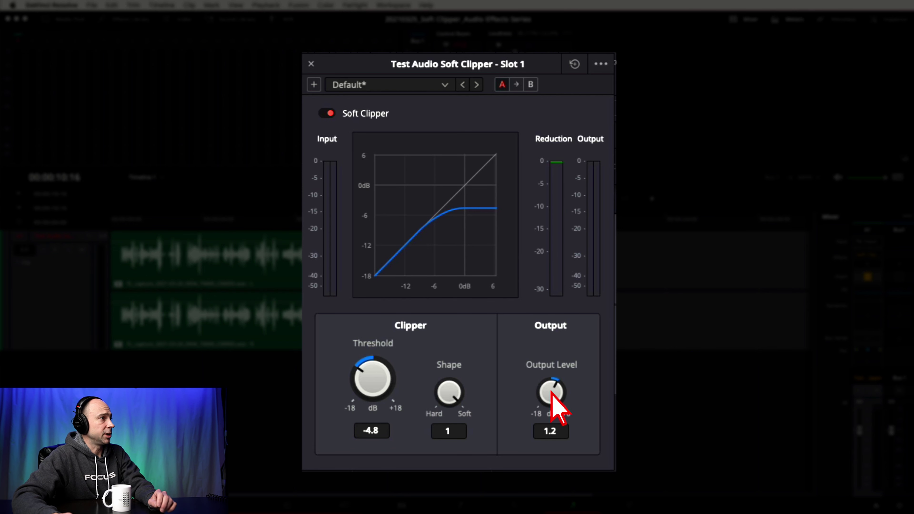
drag(557, 393, 556, 394)
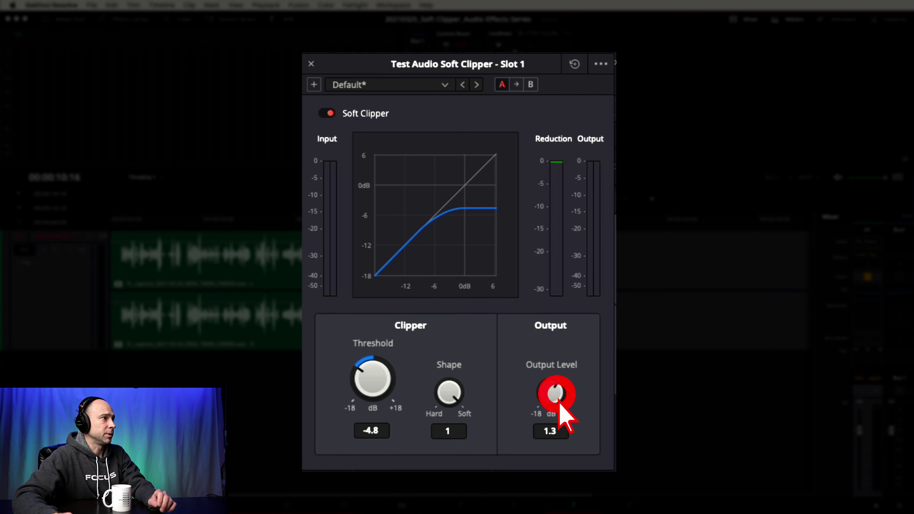
double_click(558, 394)
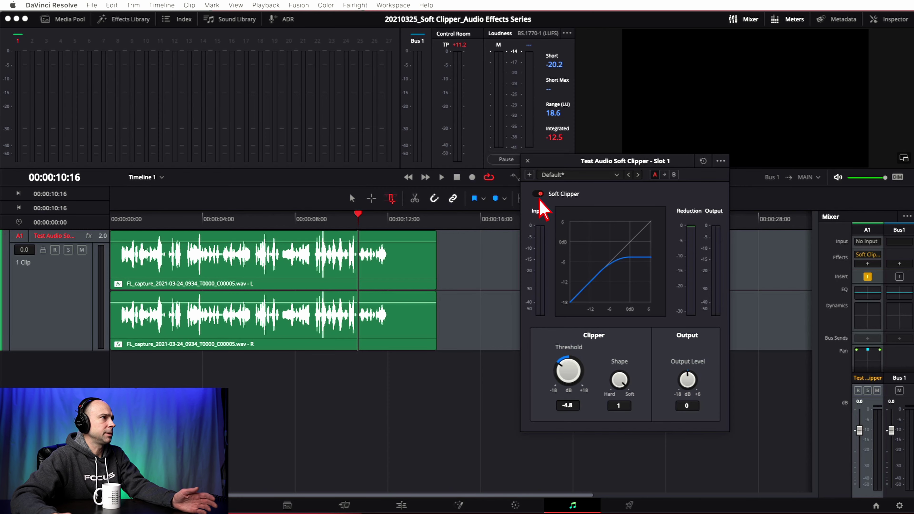
- Reset Soft Clipper with its reset icon, then play the clip from the timeline start
click(704, 163)
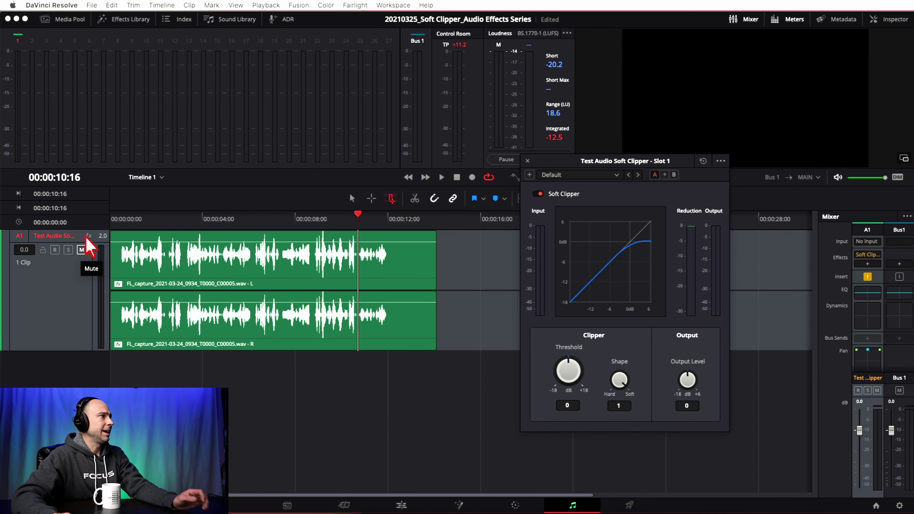
click(123, 218)
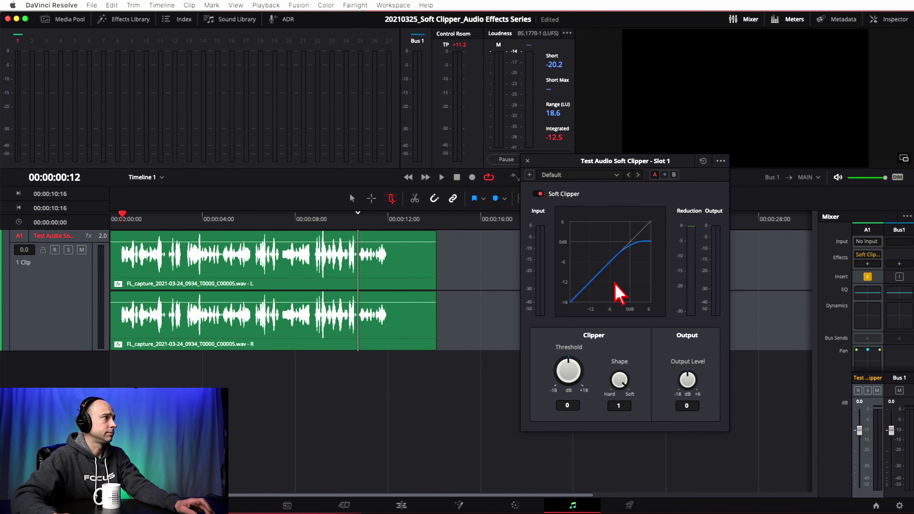
key(space)
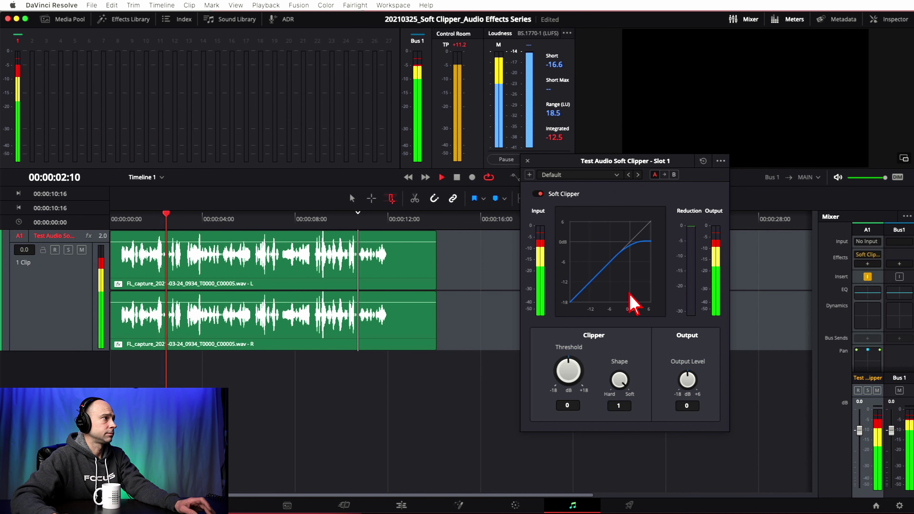
key(space)
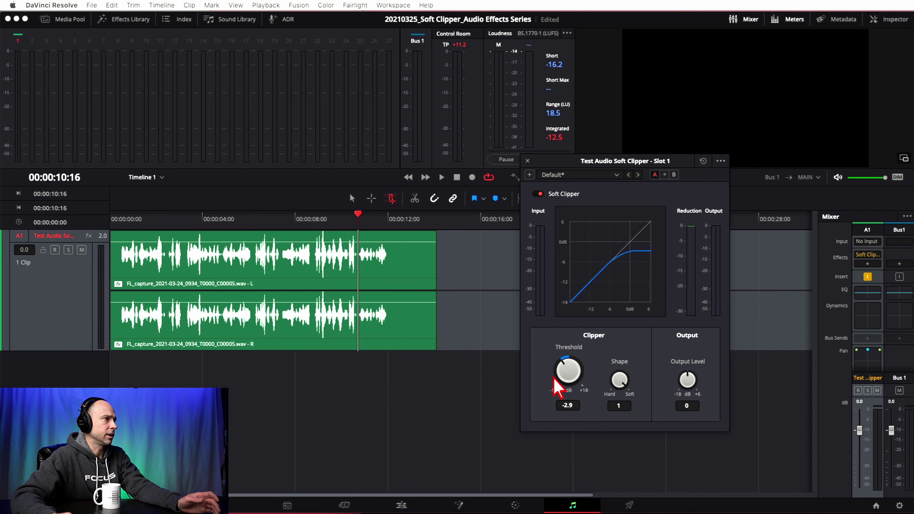
- Play from the timeline start while bringing the Threshold down to -7.9 dB
click(532, 384)
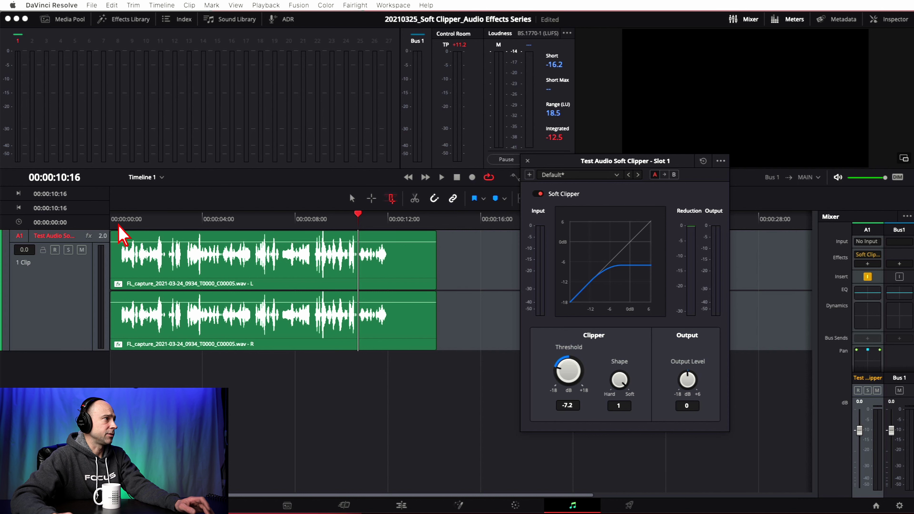
click(122, 218)
key(space)
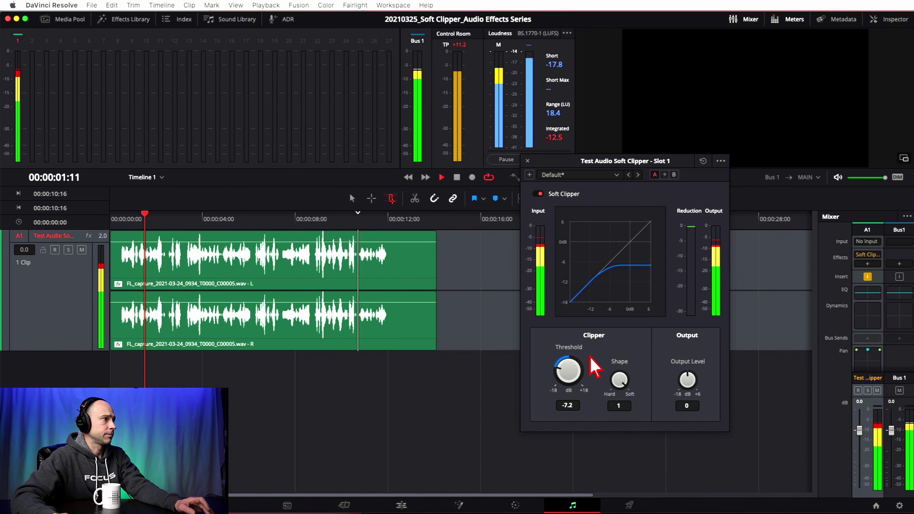
drag(561, 377, 563, 378)
click(566, 369)
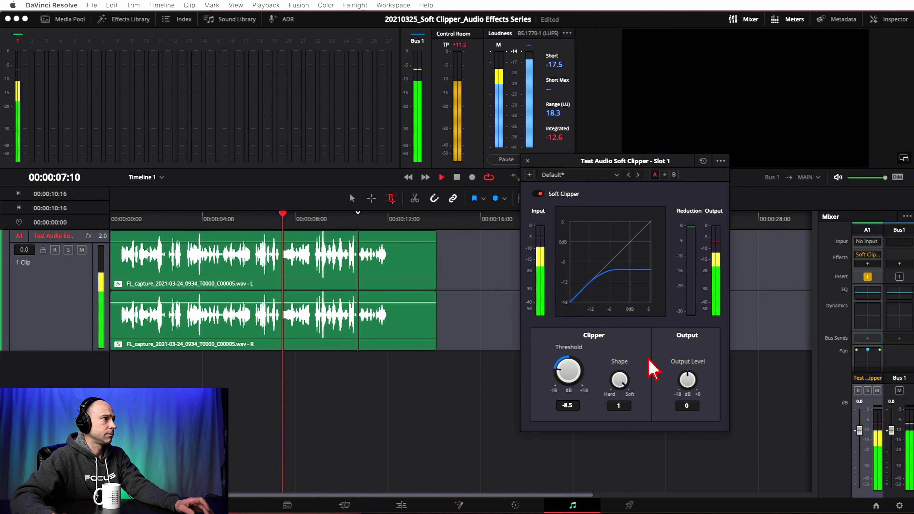
drag(572, 373, 576, 368)
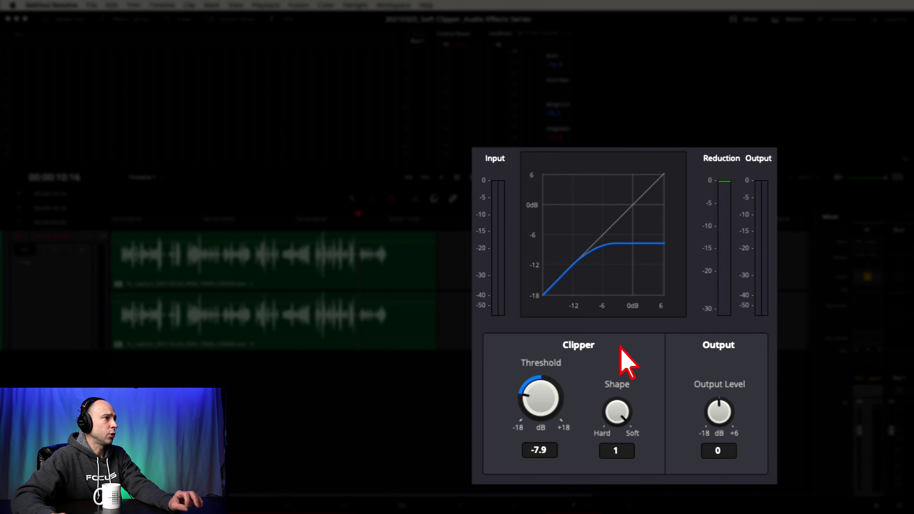
- Try hard and soft Shape settings, mark a range over the spoken clip, and set Threshold -9.5 dB
double_click(617, 412)
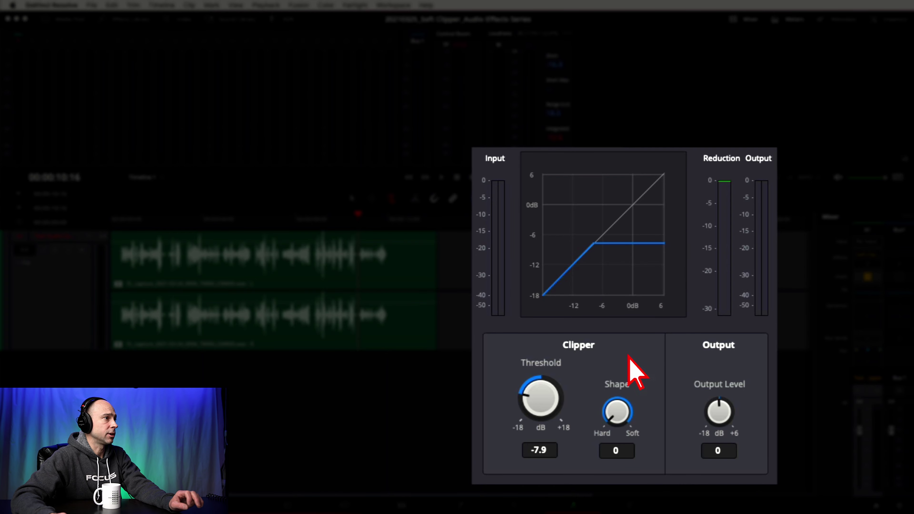
mouse_move(617, 411)
mouse_down()
mouse_move(617, 394)
mouse_move(617, 427)
mouse_up()
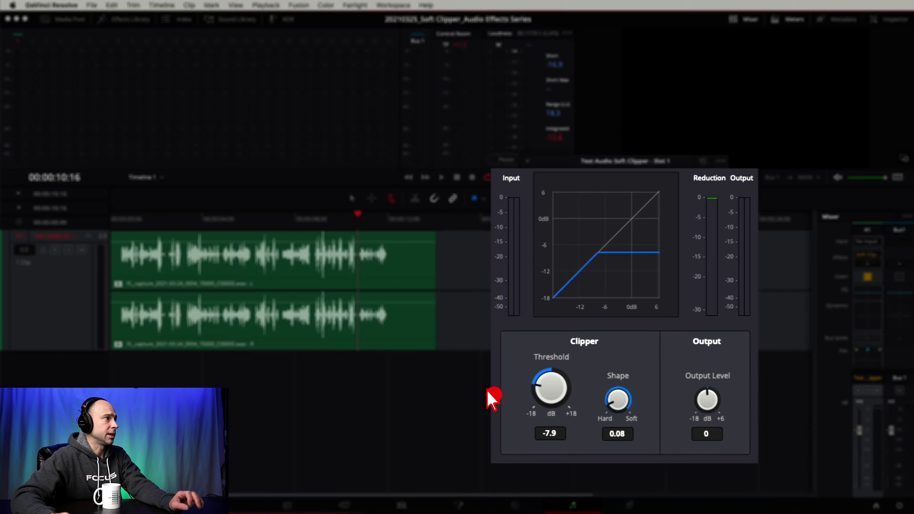
drag(384, 288, 123, 267)
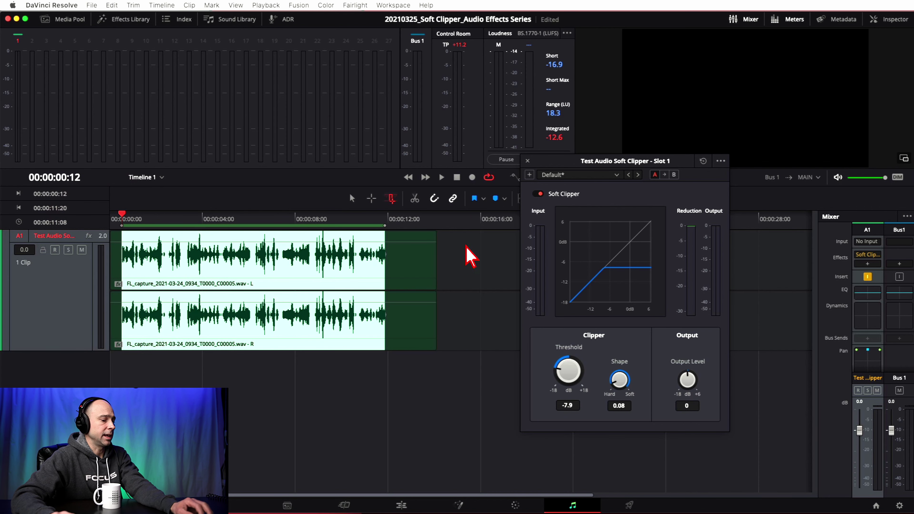
drag(625, 384, 745, 384)
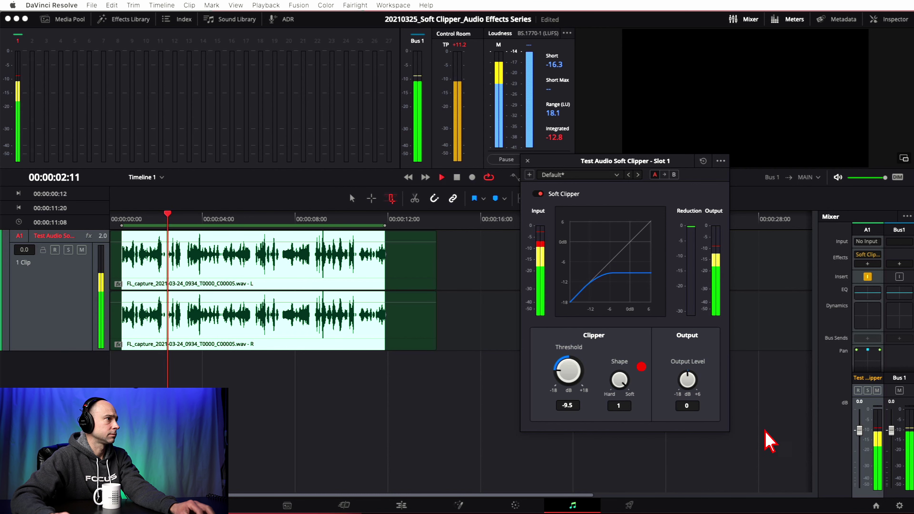
click(766, 431)
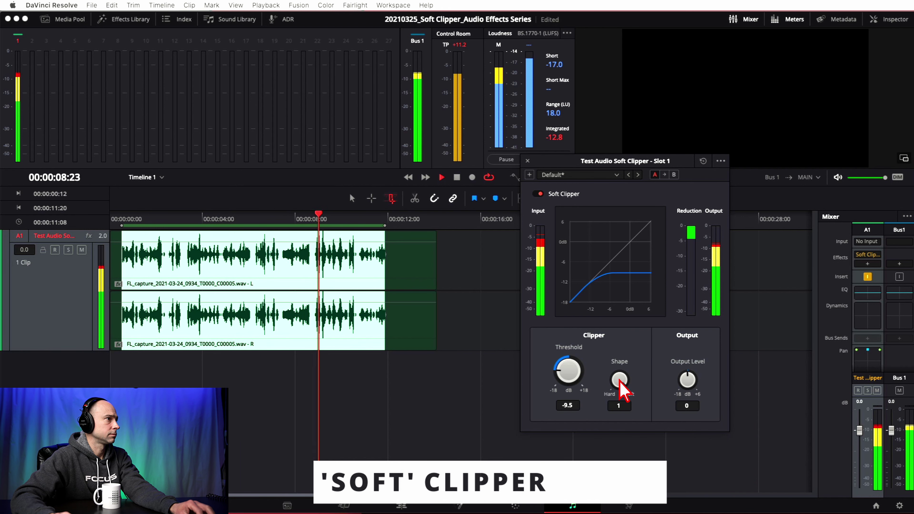
mouse_move(622, 389)
mouse_down()
mouse_move(592, 391)
mouse_move(618, 393)
mouse_up()
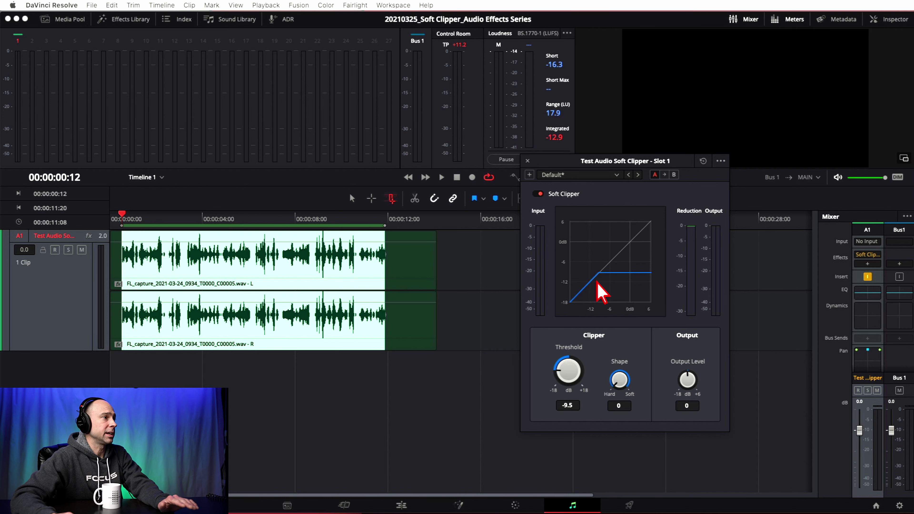
drag(619, 385, 649, 384)
click(690, 407)
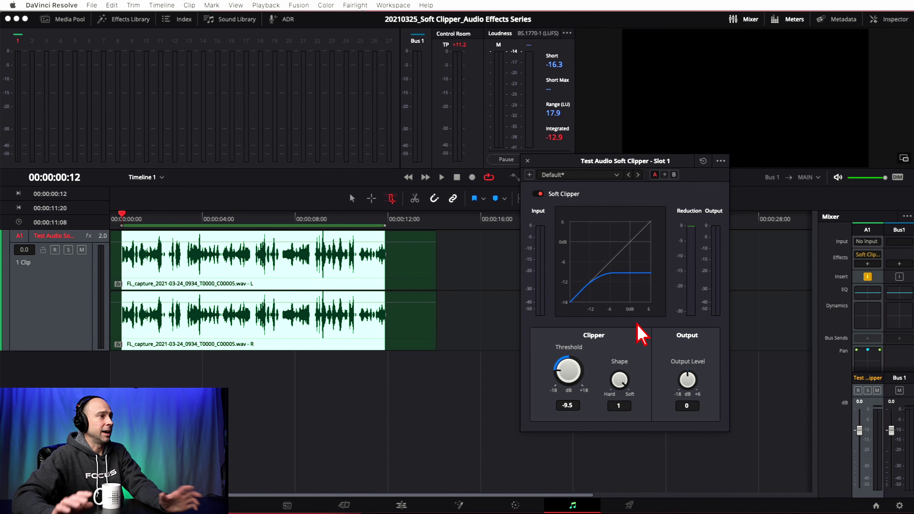
click(331, 263)
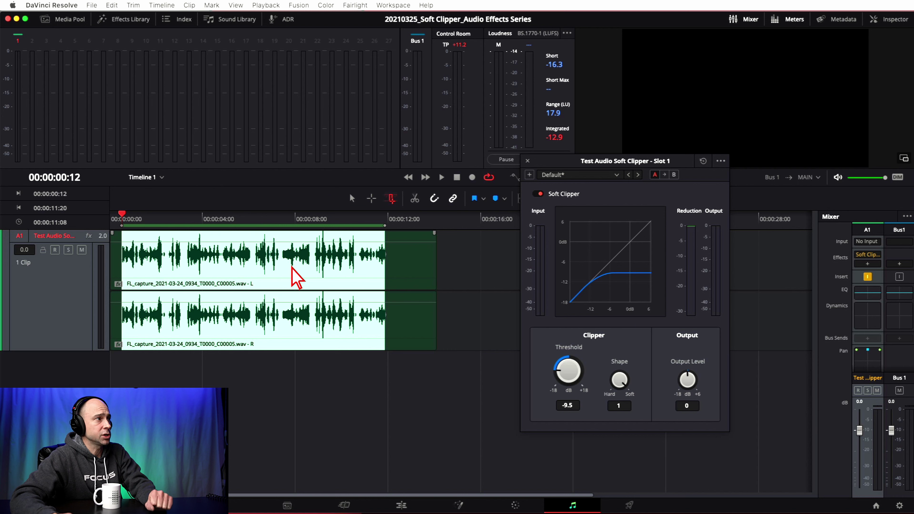
drag(567, 374, 583, 374)
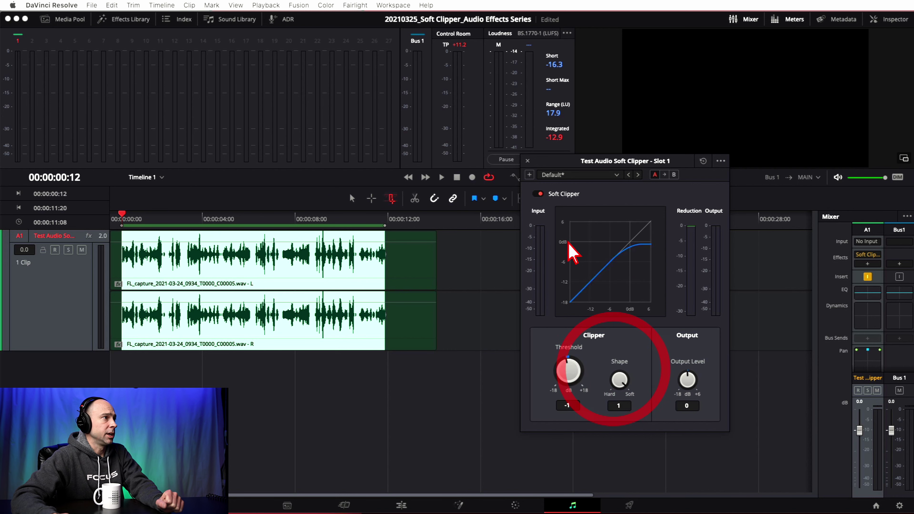
- Bring the Soft Clipper Threshold up to -5.5 dB
click(557, 380)
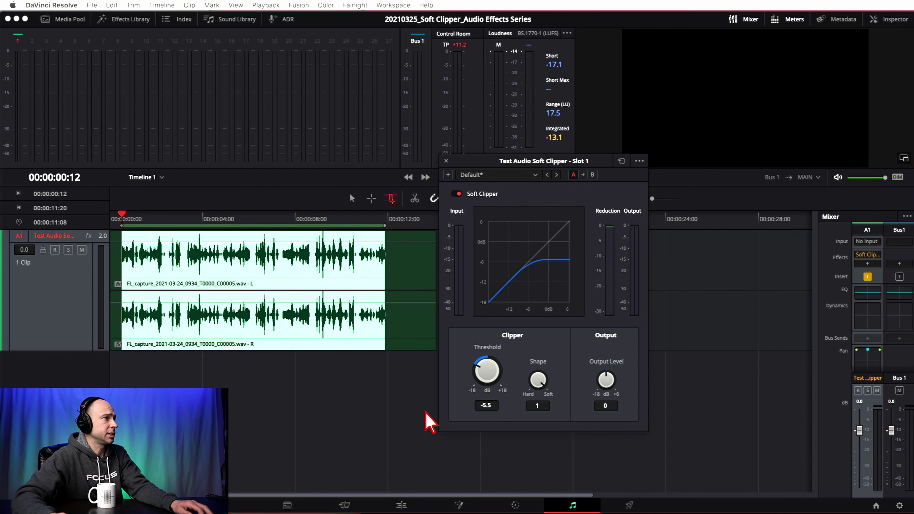
- Play the clip while lowering Output Level to -2.8 dB, then stop playback
key(space)
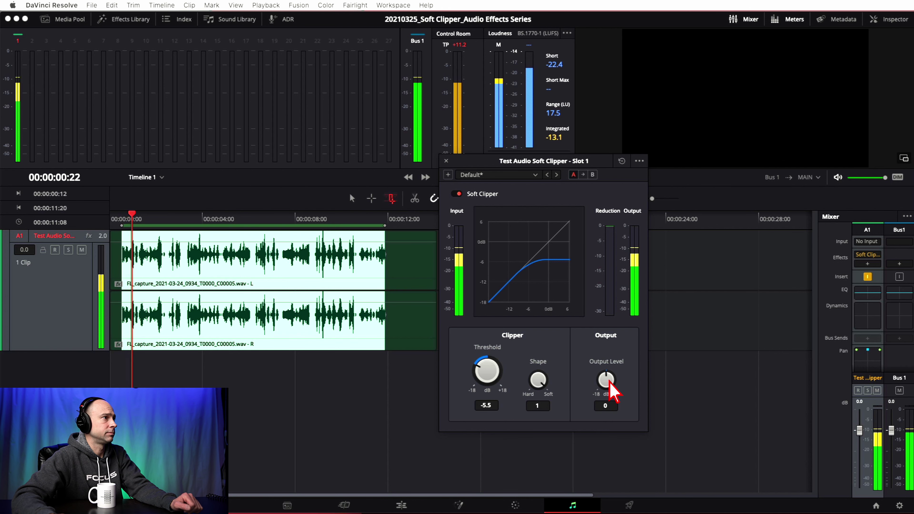
drag(610, 385, 609, 372)
key(space)
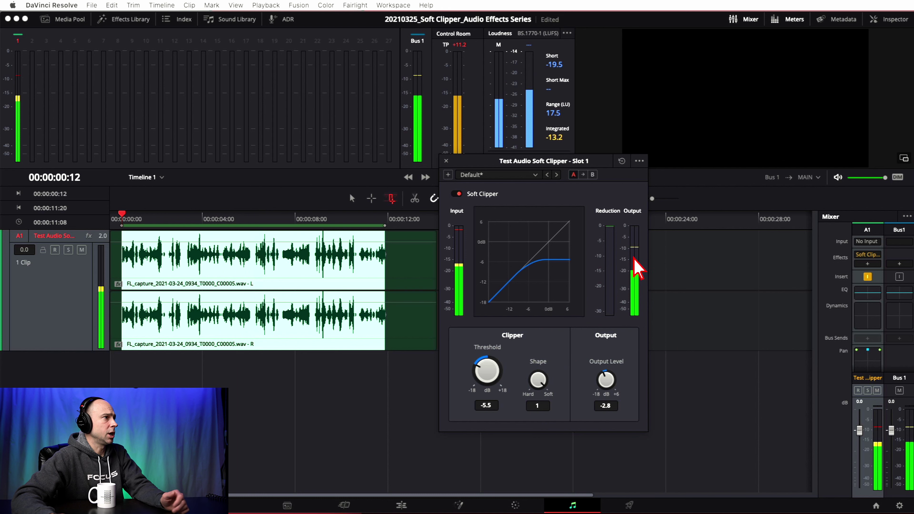